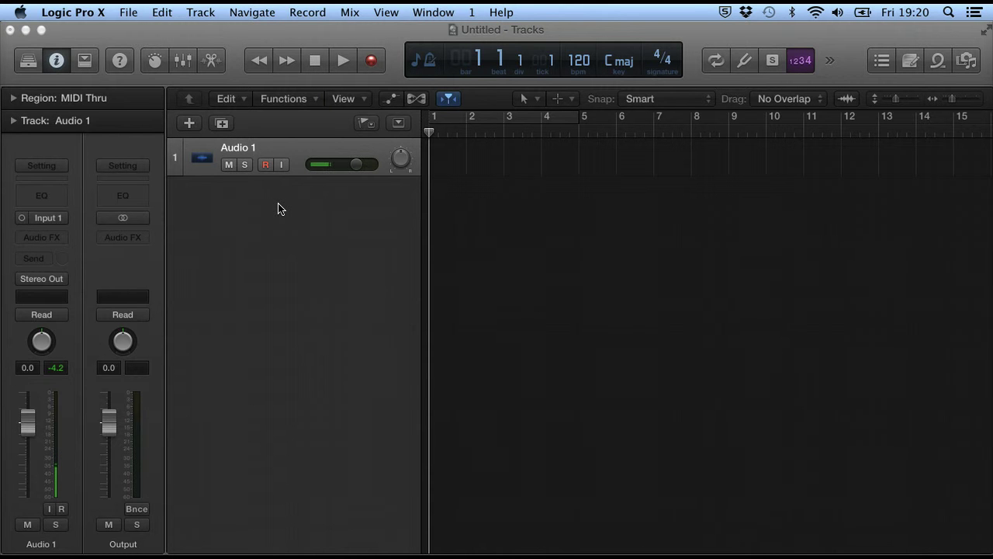
# Check the input device's audio preferences and add two new audio tracks, using Input 1 and Output 1 + 2 for the first
pyautogui.click(191, 124)
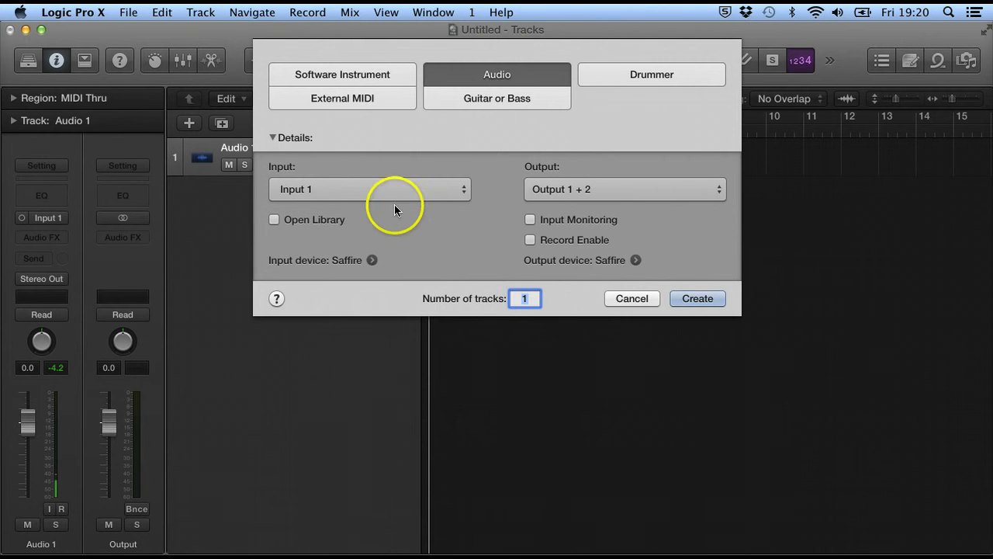
pyautogui.click(373, 259)
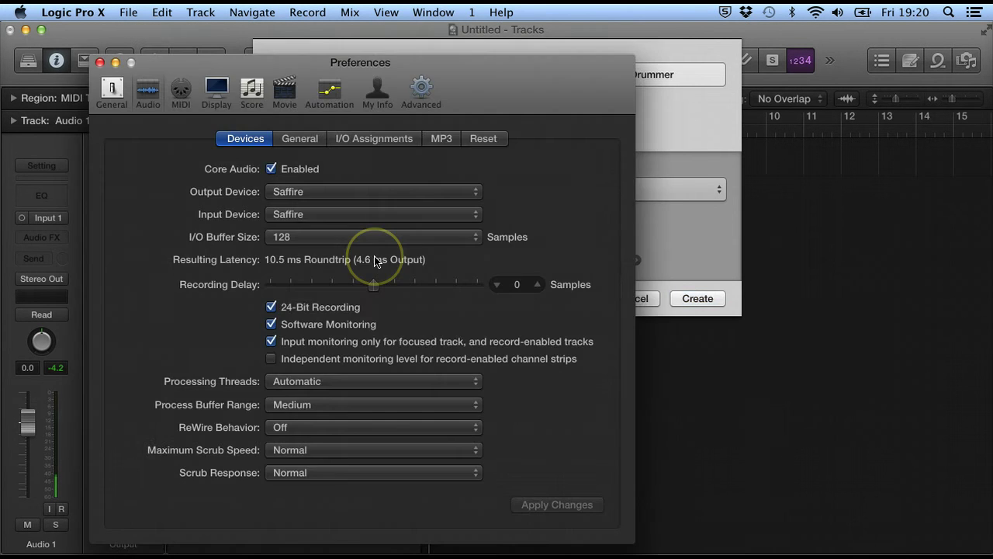
pyautogui.click(99, 62)
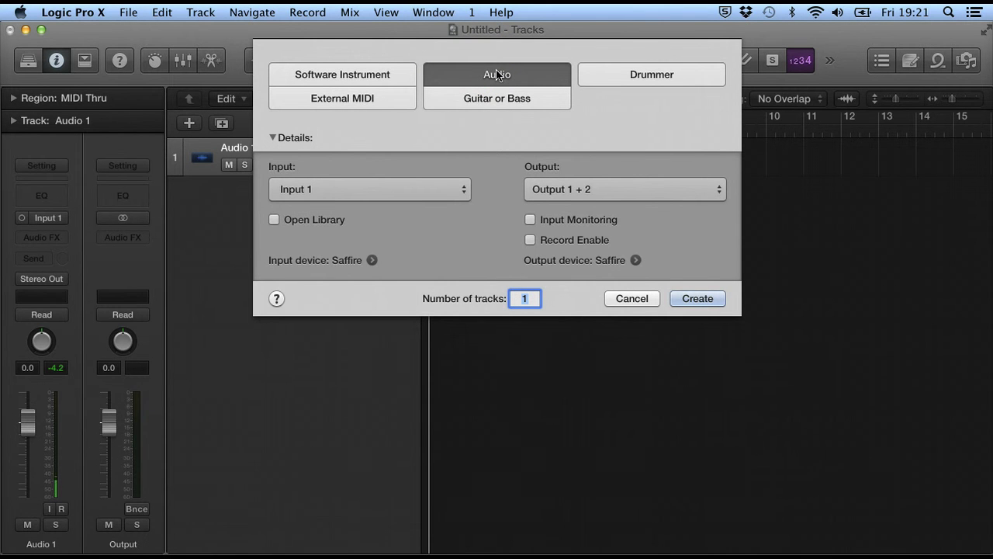
pyautogui.click(696, 300)
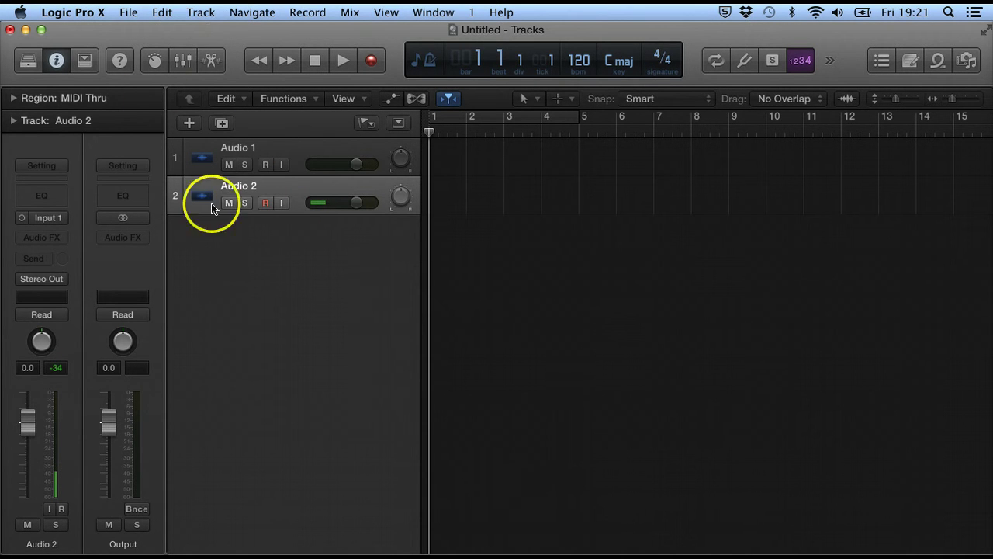
pyautogui.click(200, 14)
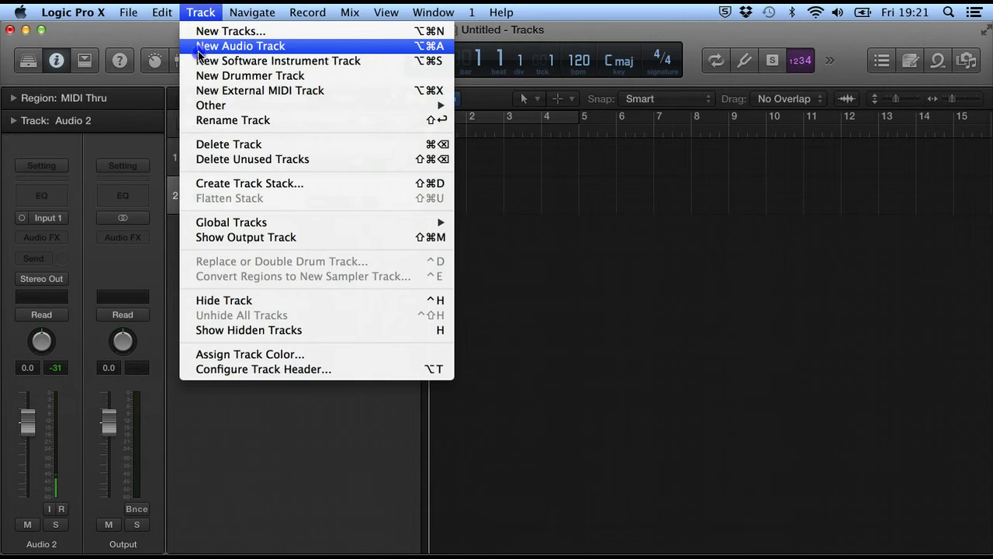
pyautogui.click(198, 52)
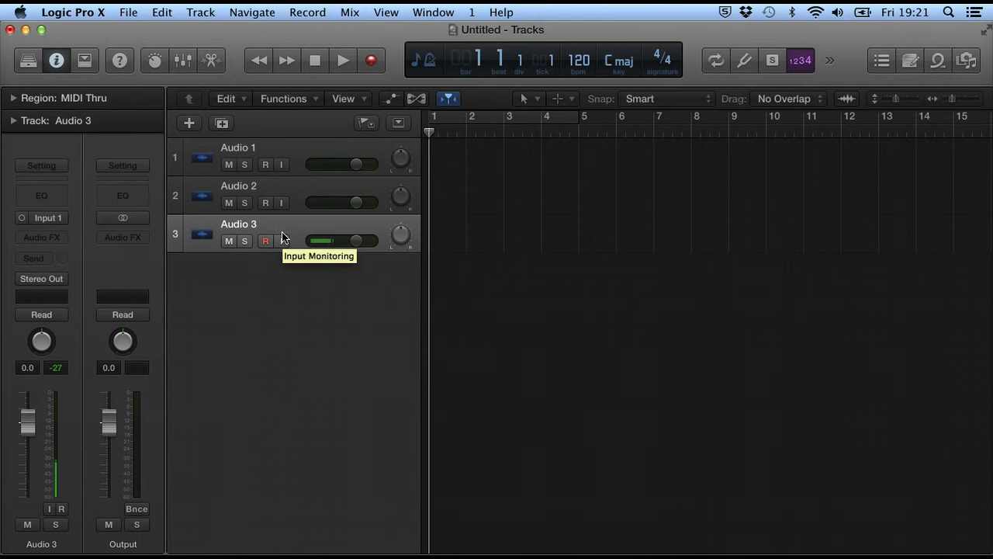
# Delete the Audio 1 and Audio 2 tracks, keeping only Audio 3
pyautogui.click(288, 154)
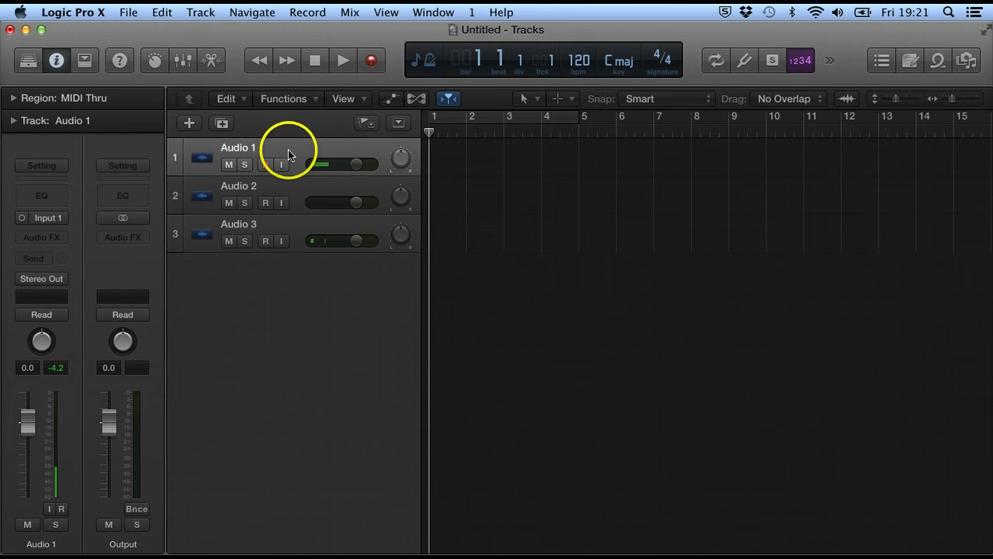
pyautogui.rightClick(288, 154)
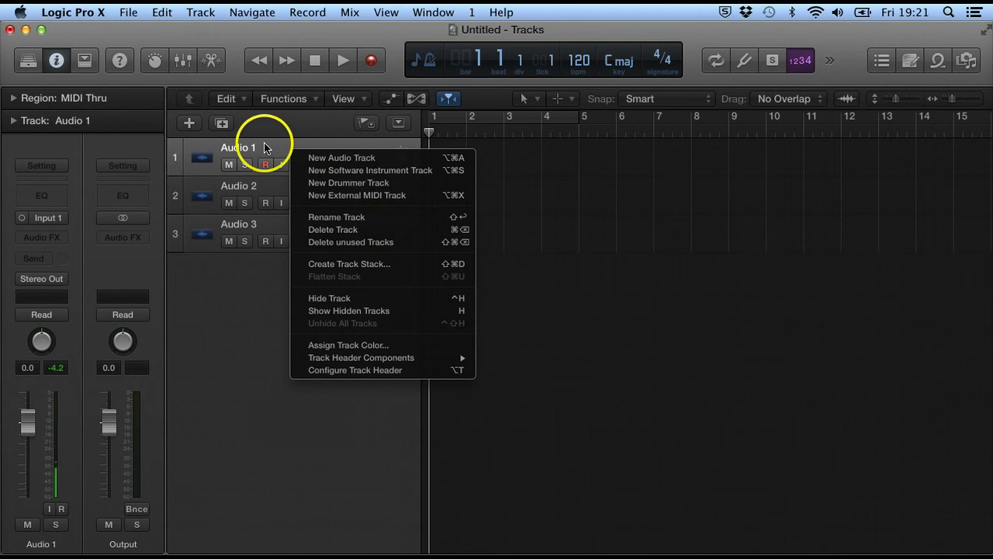
pyautogui.rightClick(265, 147)
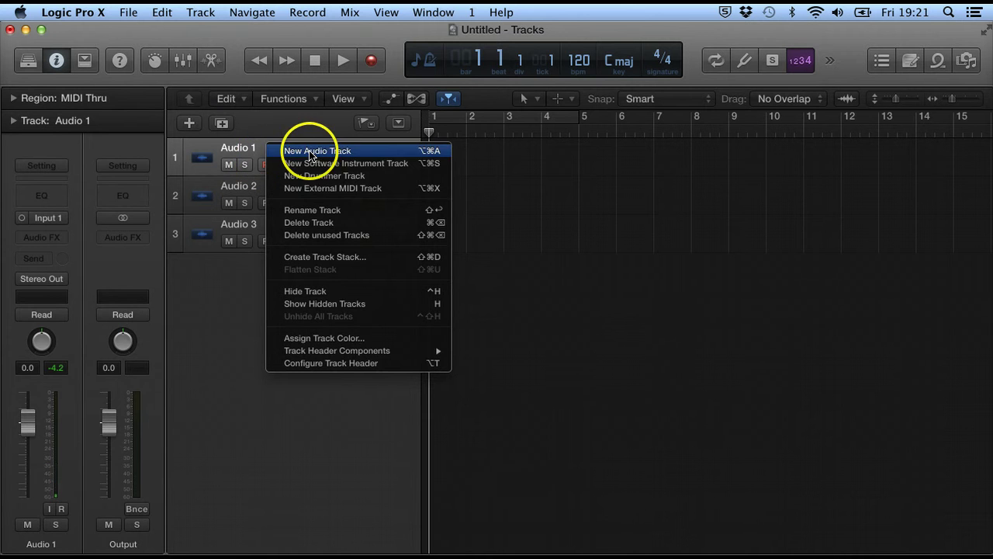
pyautogui.click(313, 223)
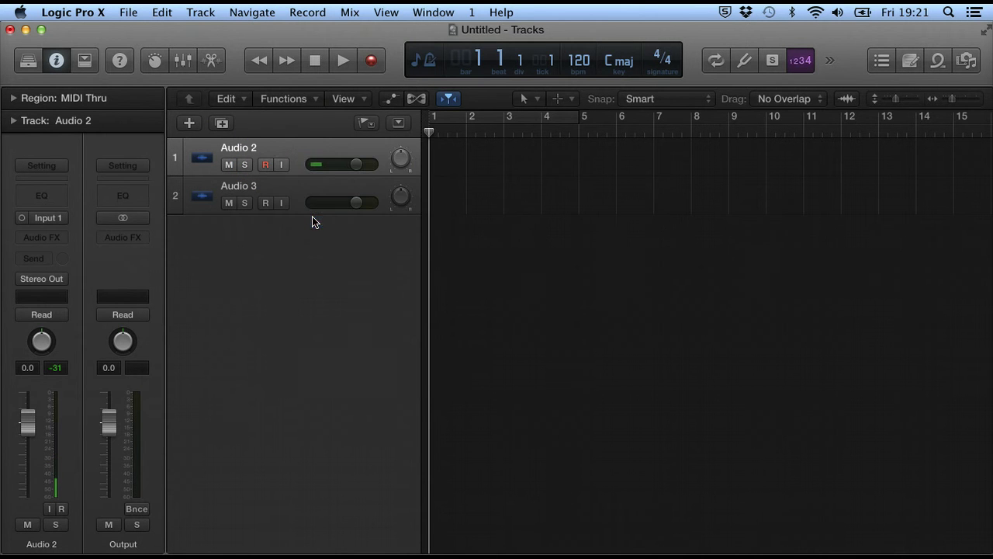
pyautogui.rightClick(296, 149)
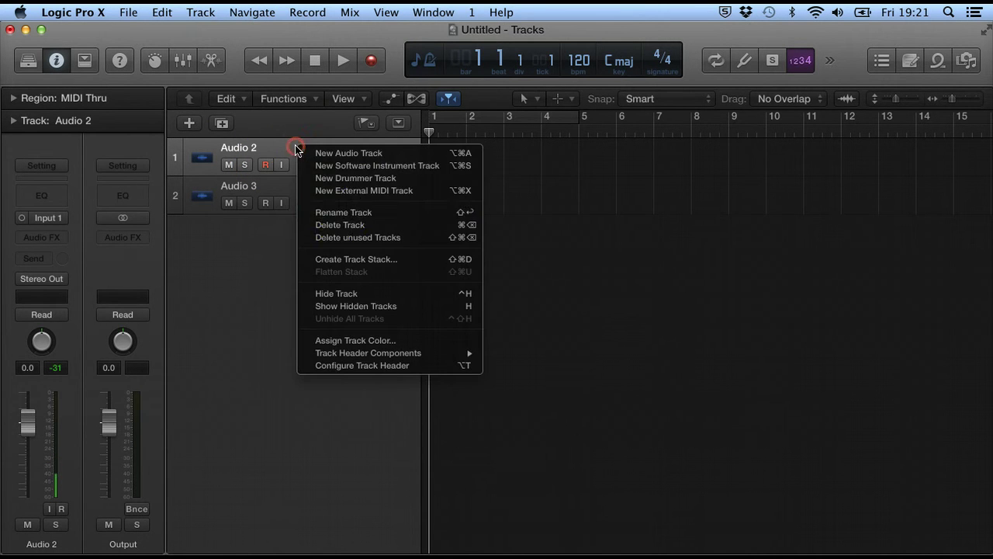
pyautogui.click(335, 225)
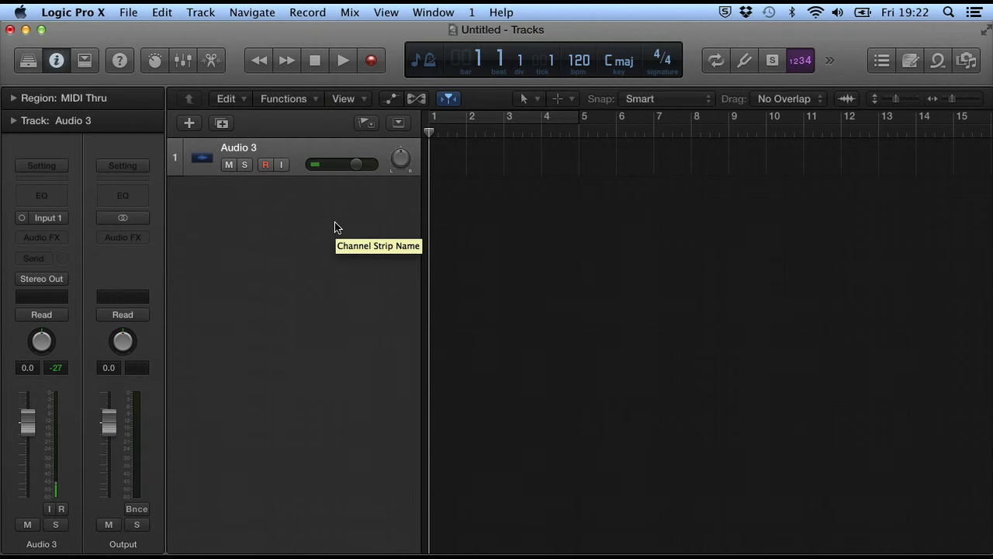
# Rename the Audio 3 track as Mic
pyautogui.doubleClick(250, 149)
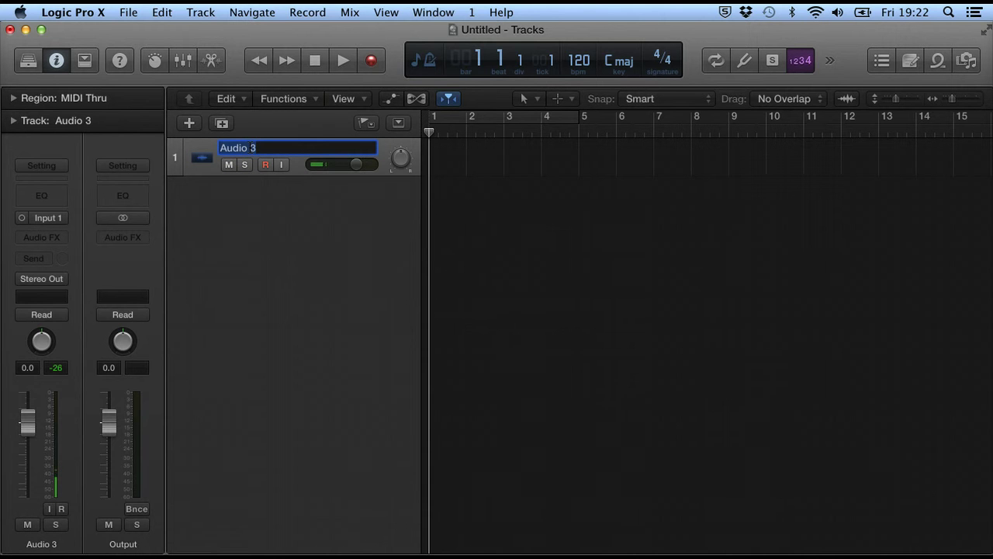
pyautogui.write('Mic')
pyautogui.press('Return')
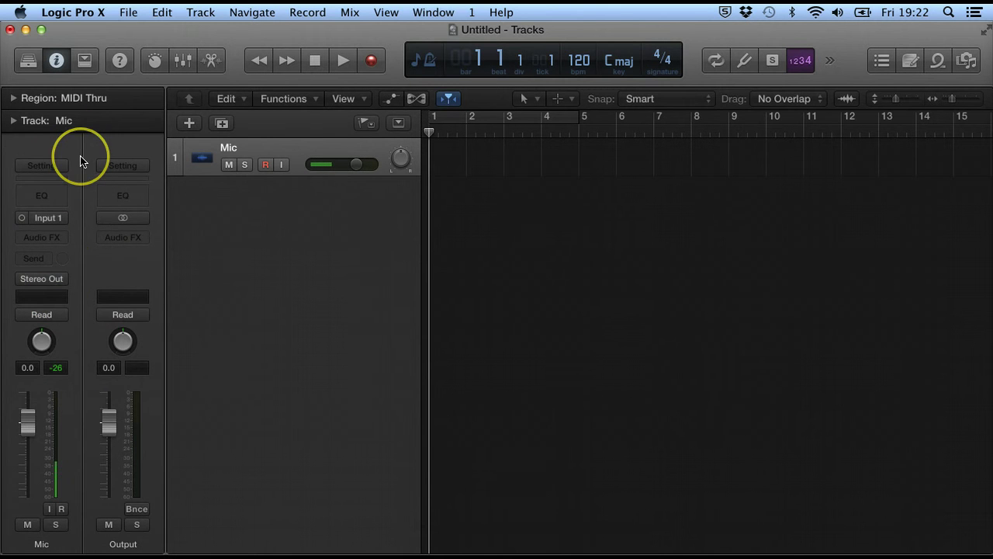
# Examine the Mic track's Region and Track parameters in the inspector, and hide and reshow the inspector
pyautogui.click(14, 98)
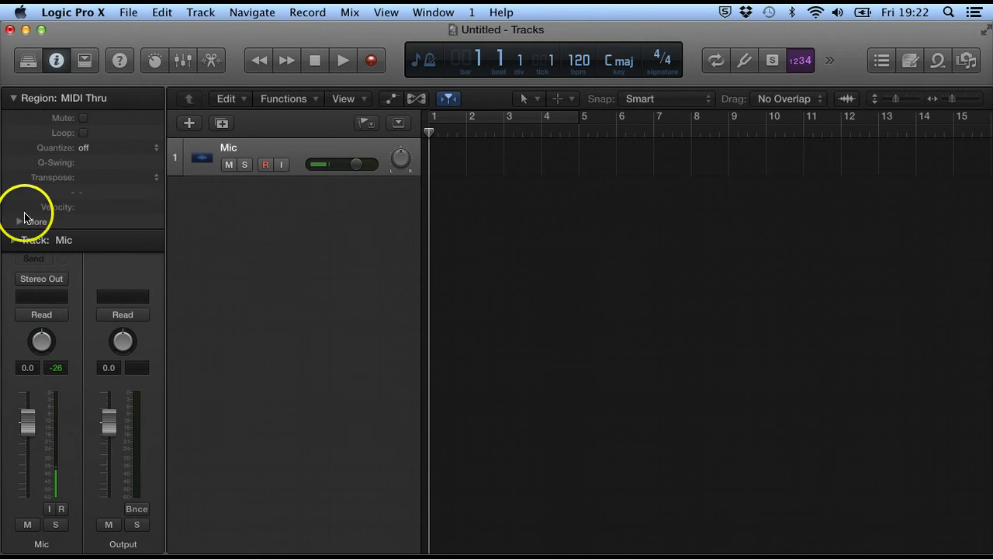
pyautogui.click(13, 239)
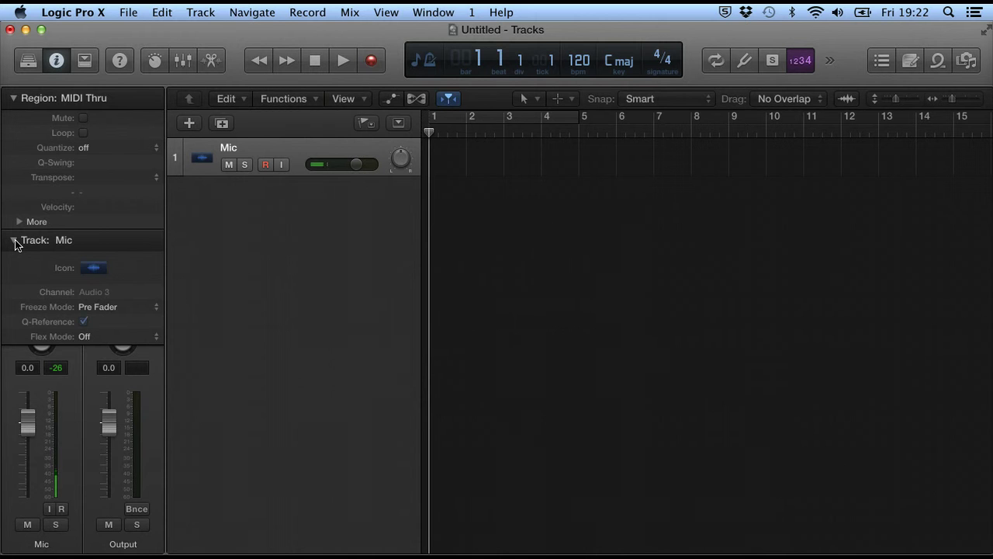
pyautogui.click(14, 240)
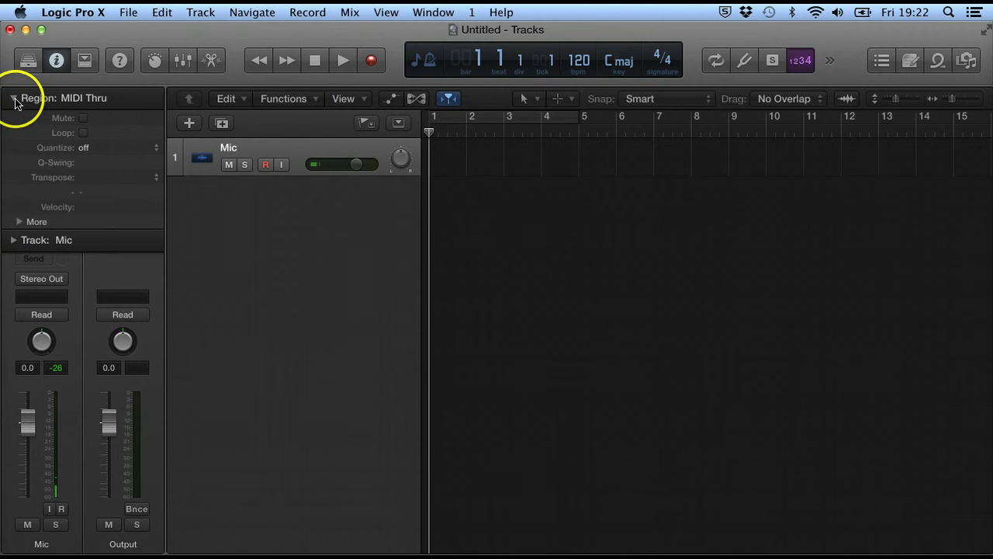
pyautogui.click(14, 98)
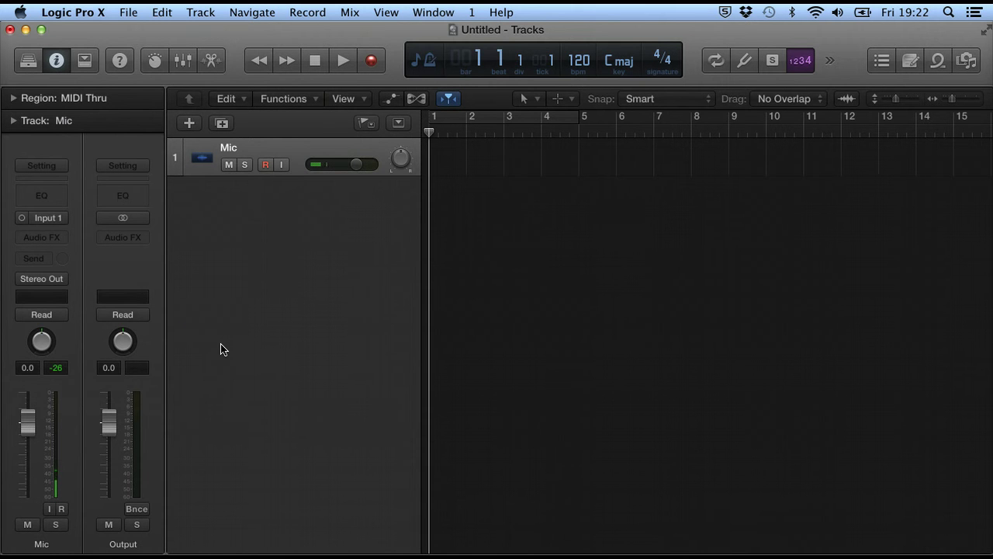
pyautogui.click(56, 59)
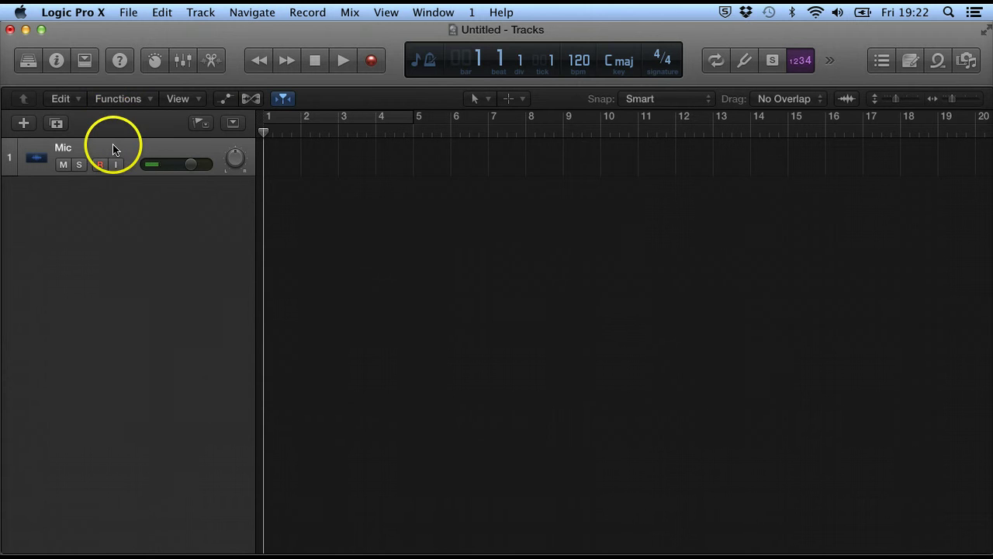
pyautogui.click(56, 61)
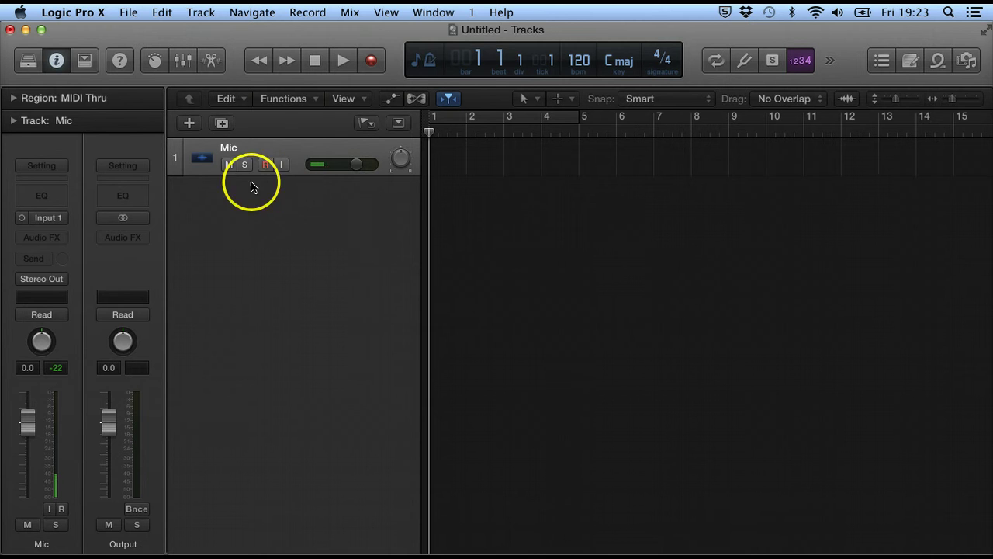
# Change the Mic track's icon to the microphone on a tall stand from the Other category
pyautogui.click(204, 160)
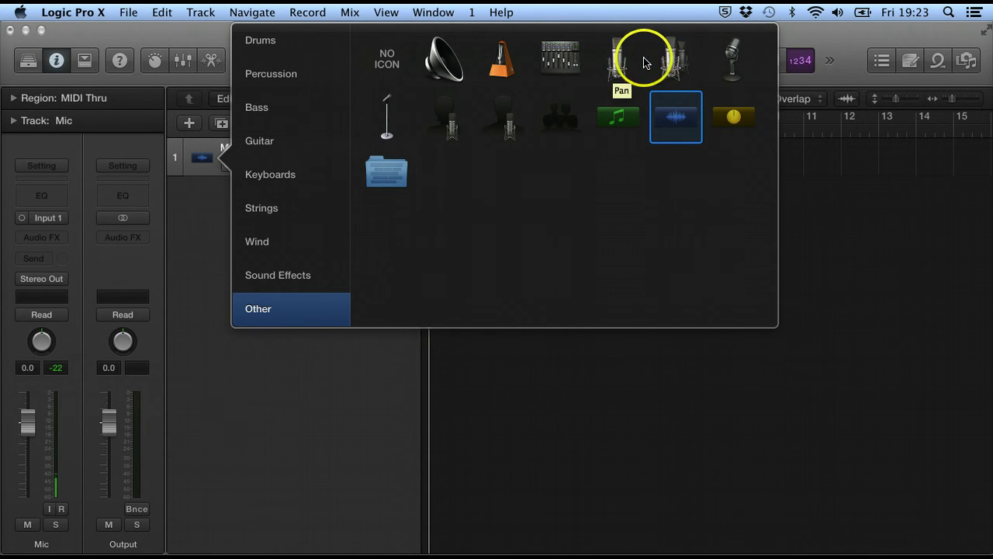
pyautogui.click(387, 106)
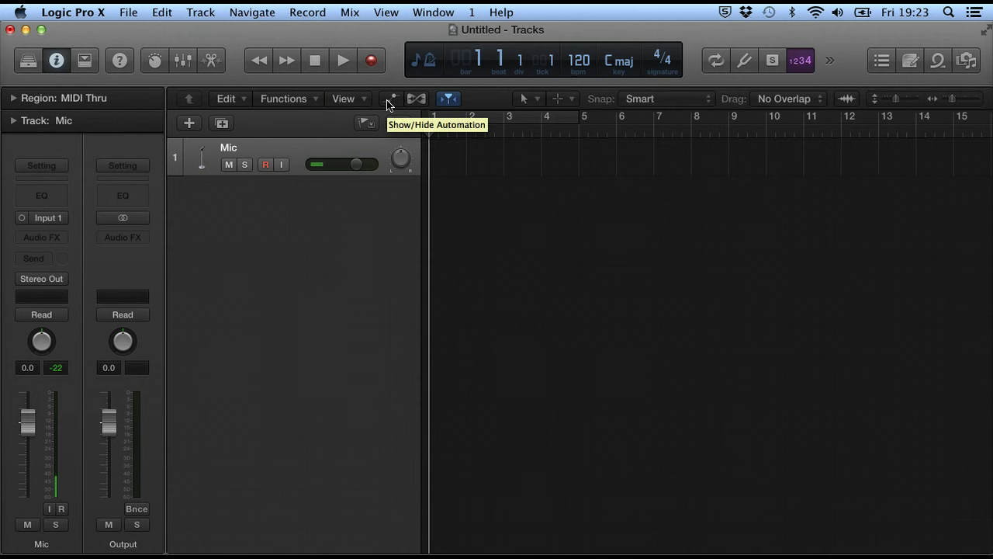
# Mute and unmute the Mic track, and enable it for recording
pyautogui.click(229, 166)
pyautogui.click(229, 167)
pyautogui.click(265, 167)
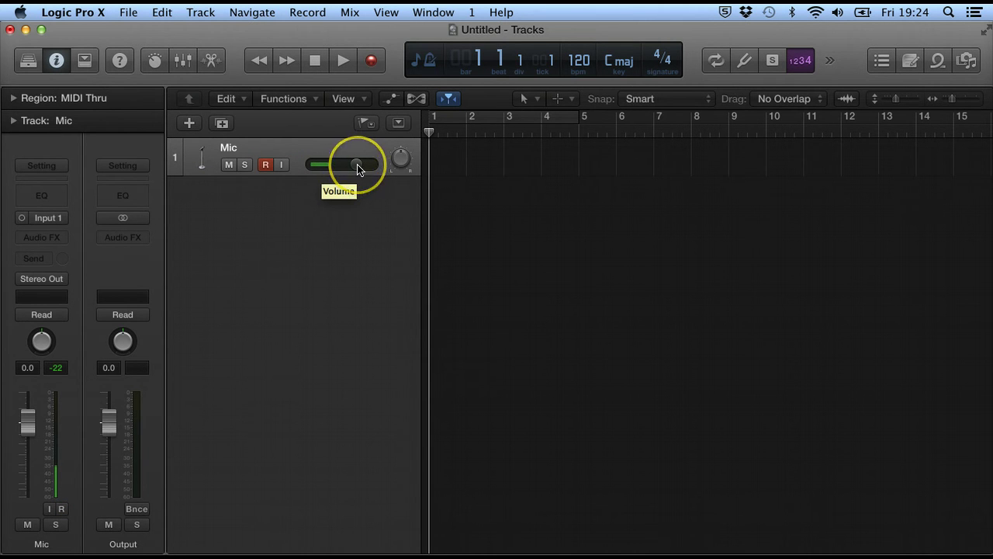
# Set the Mic track's volume to -0.1 dB and try its pan control in the track header
pyautogui.moveTo(358, 168)
pyautogui.mouseDown()
pyautogui.moveTo(306, 163)
pyautogui.moveTo(356, 164)
pyautogui.mouseUp()
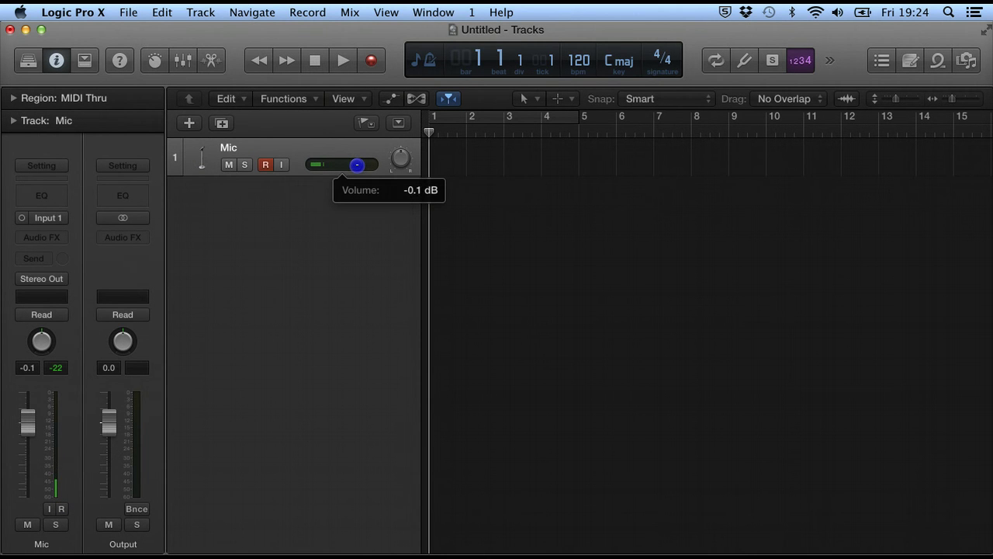
pyautogui.click(319, 250)
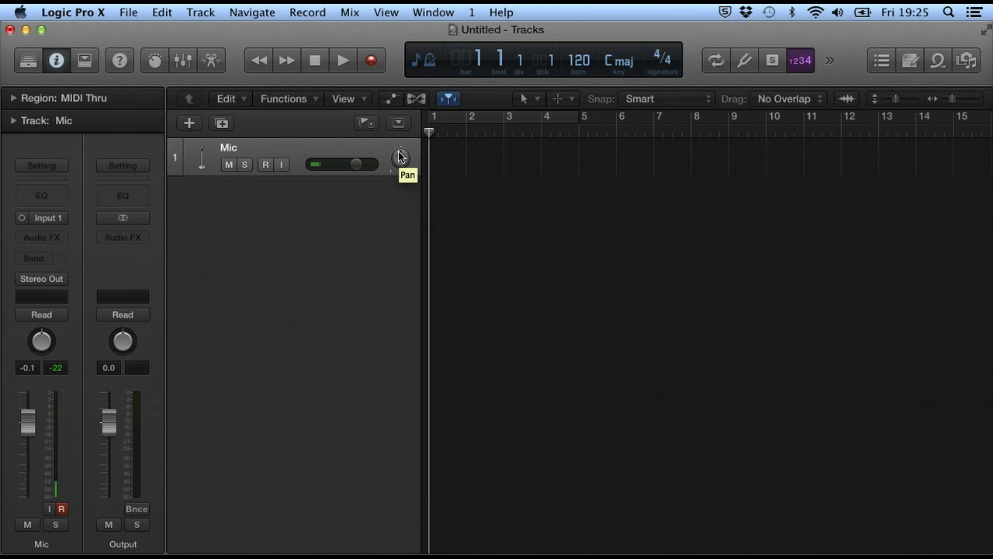
pyautogui.moveTo(400, 156)
pyautogui.mouseDown()
pyautogui.moveTo(387, 205)
pyautogui.moveTo(379, 88)
pyautogui.moveTo(387, 153)
pyautogui.mouseUp()
pyautogui.click(366, 279)
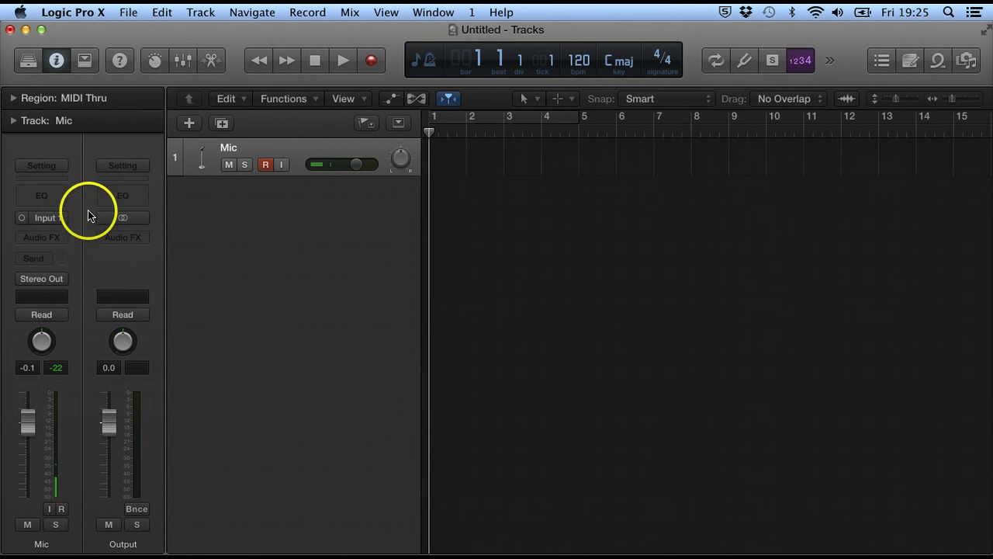
pyautogui.click(57, 68)
pyautogui.click(57, 68)
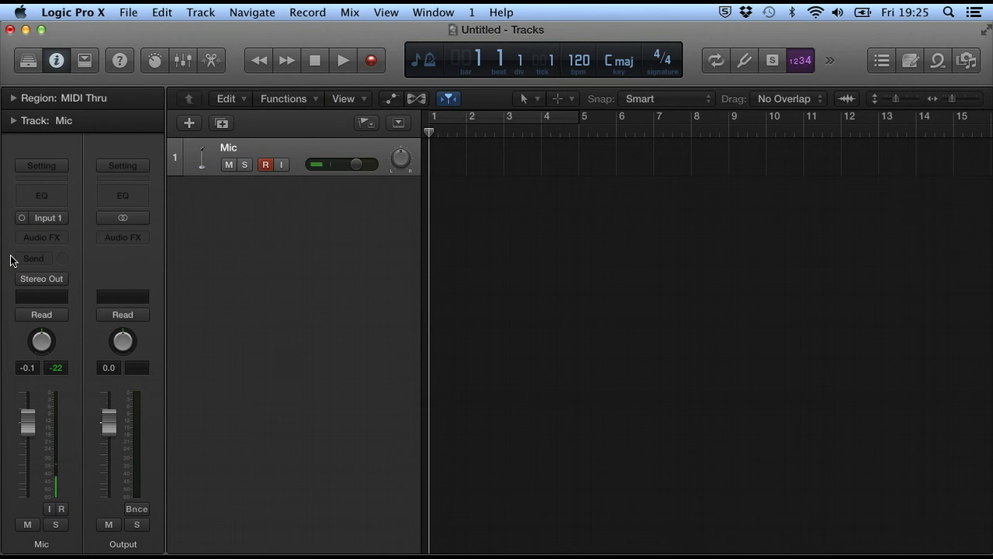
# Toggle the Mic channel strip's input format between mono and stereo, ending on stereo with Input 1-2 selected
pyautogui.click(21, 218)
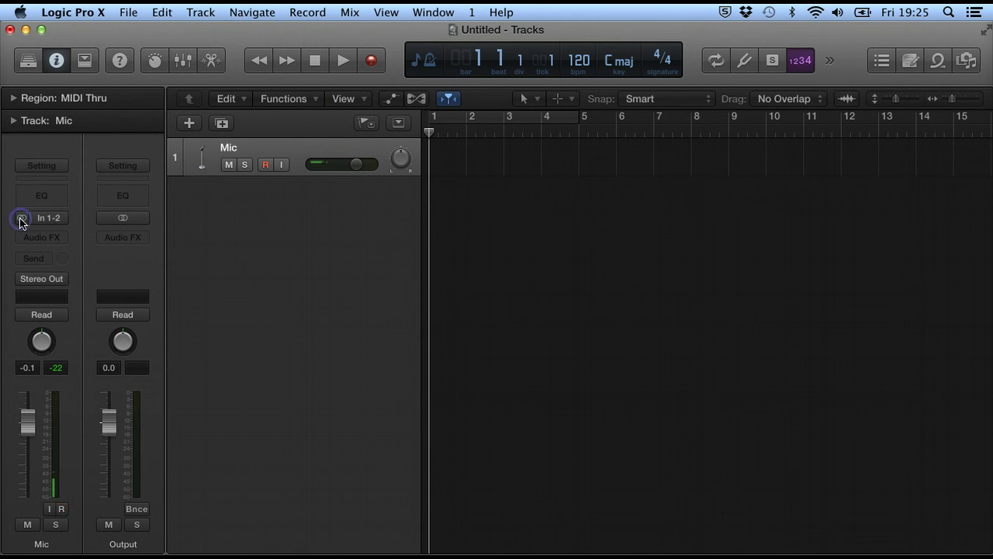
pyautogui.click(21, 218)
pyautogui.click(22, 220)
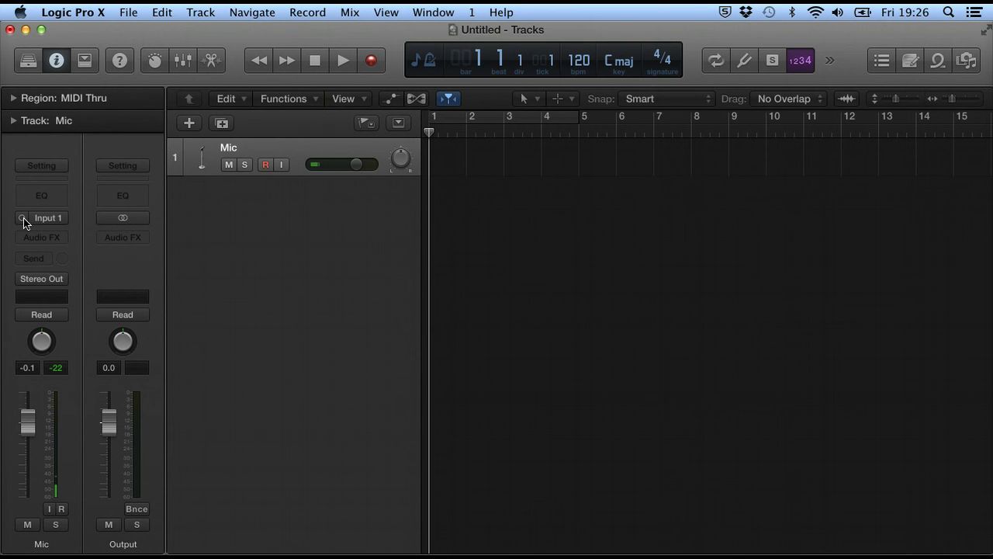
pyautogui.moveTo(24, 223)
pyautogui.mouseDown()
pyautogui.moveTo(33, 240)
pyautogui.moveTo(31, 230)
pyautogui.mouseUp()
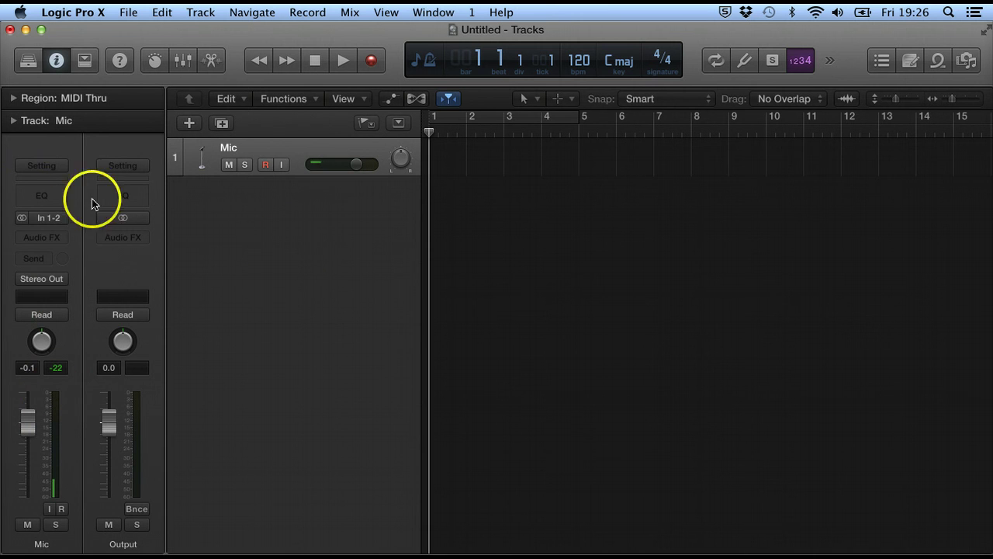
pyautogui.click(50, 220)
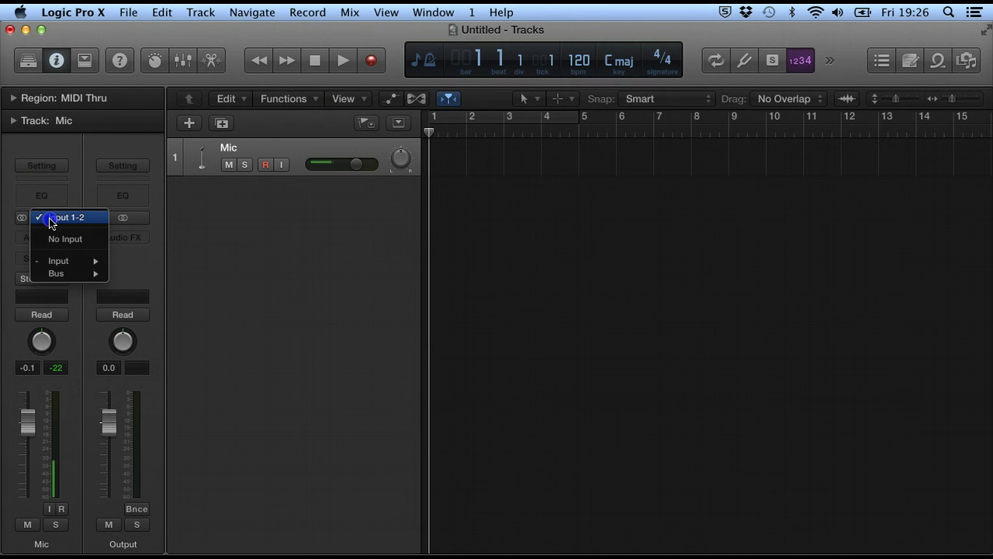
pyautogui.click(50, 220)
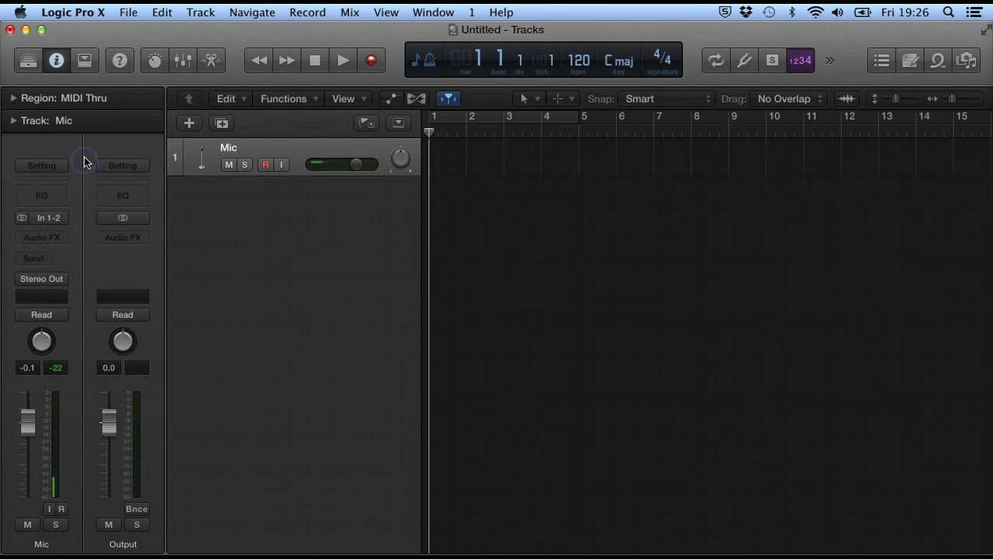
# Set the Mic channel strip's input format to Mono and choose Input 1 as its source
pyautogui.click(21, 218)
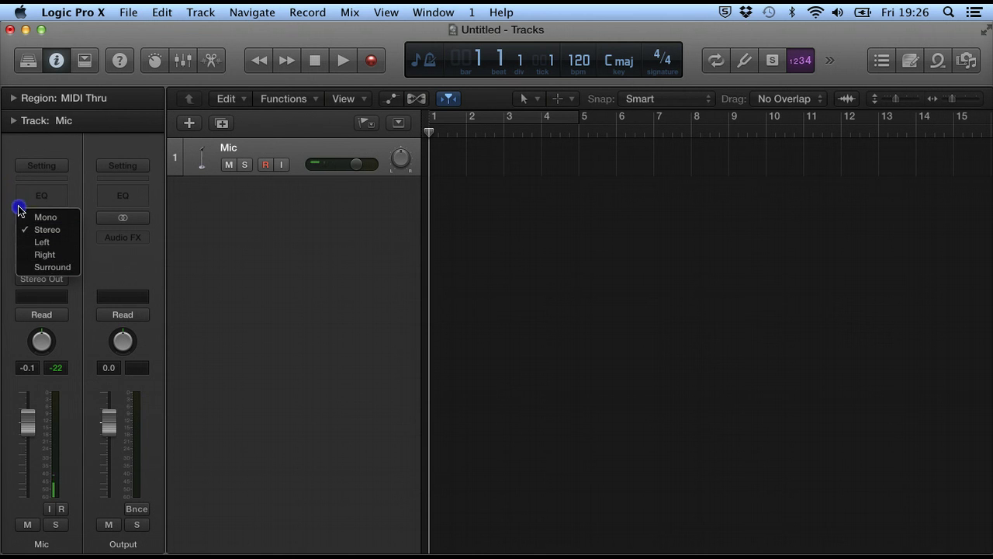
pyautogui.click(22, 217)
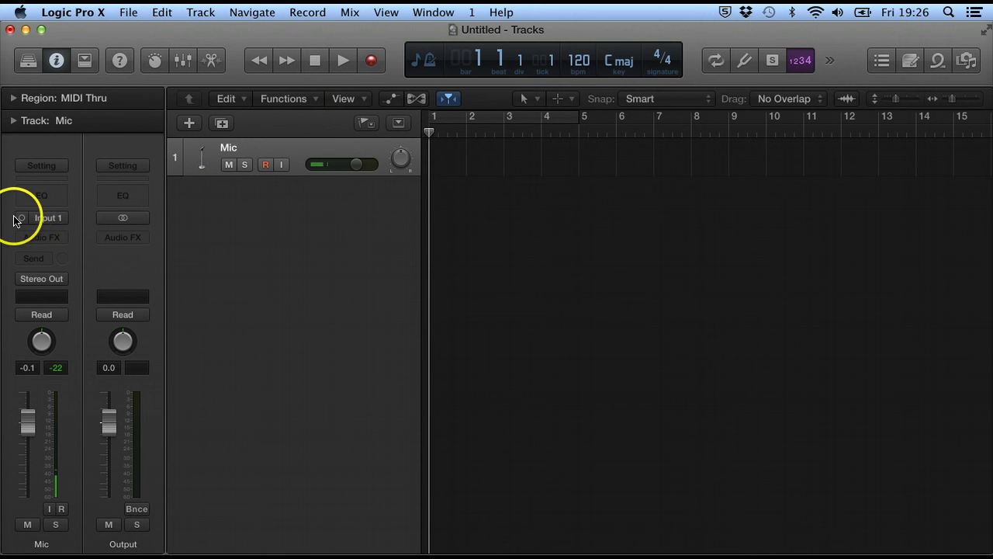
pyautogui.click(59, 221)
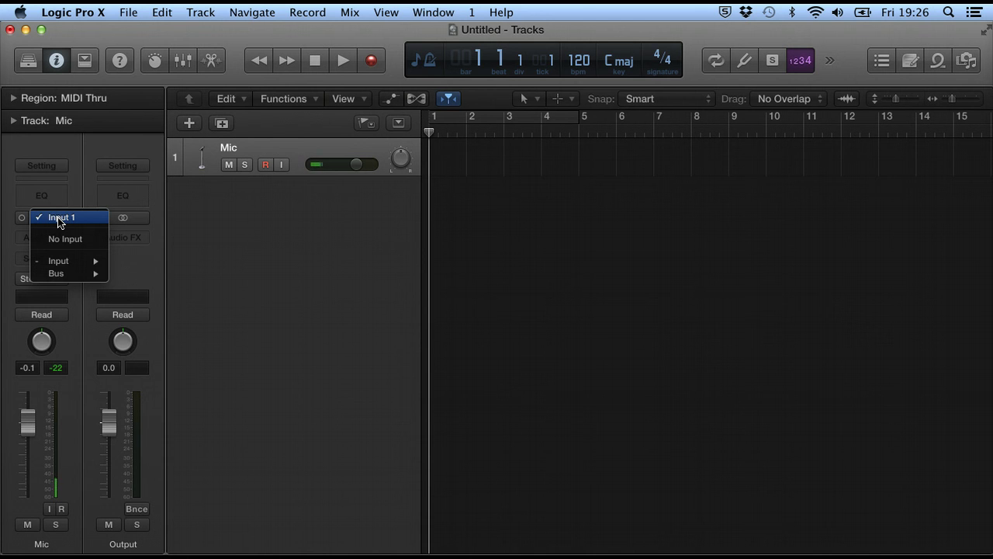
pyautogui.click(66, 262)
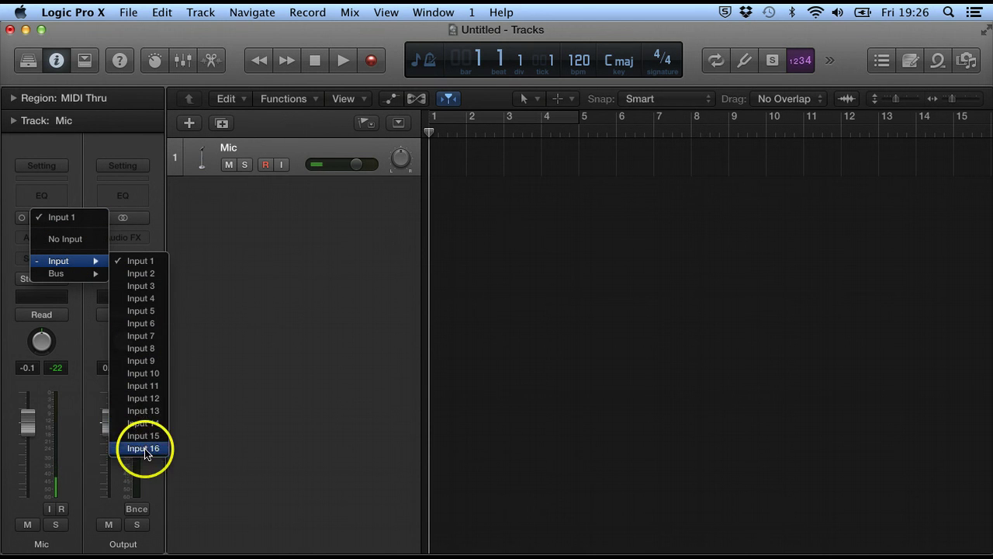
pyautogui.click(147, 264)
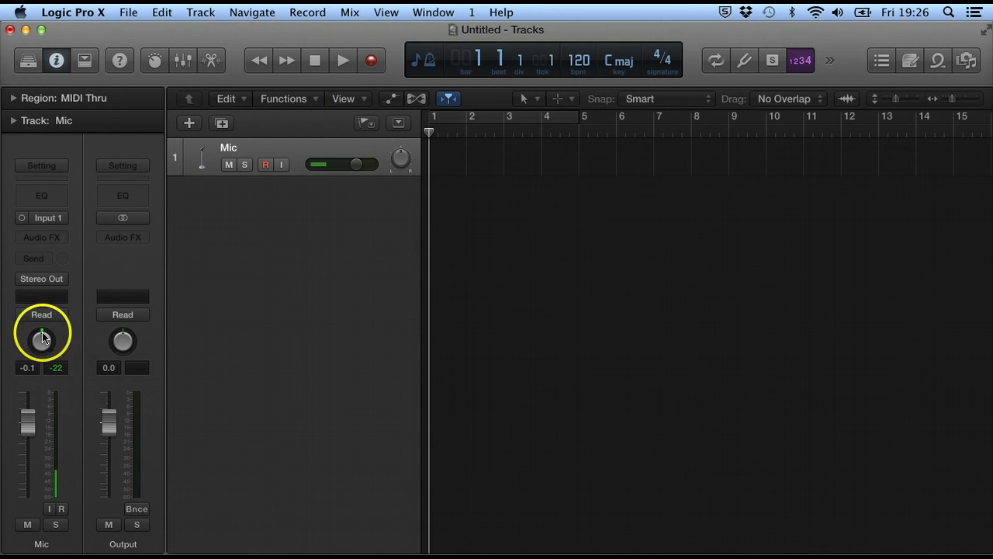
# Try the Mic channel strip's pan knob and set its volume fader to -0.6 dB
pyautogui.moveTo(42, 336)
pyautogui.mouseDown()
pyautogui.moveTo(67, 360)
pyautogui.moveTo(38, 279)
pyautogui.moveTo(55, 341)
pyautogui.mouseUp()
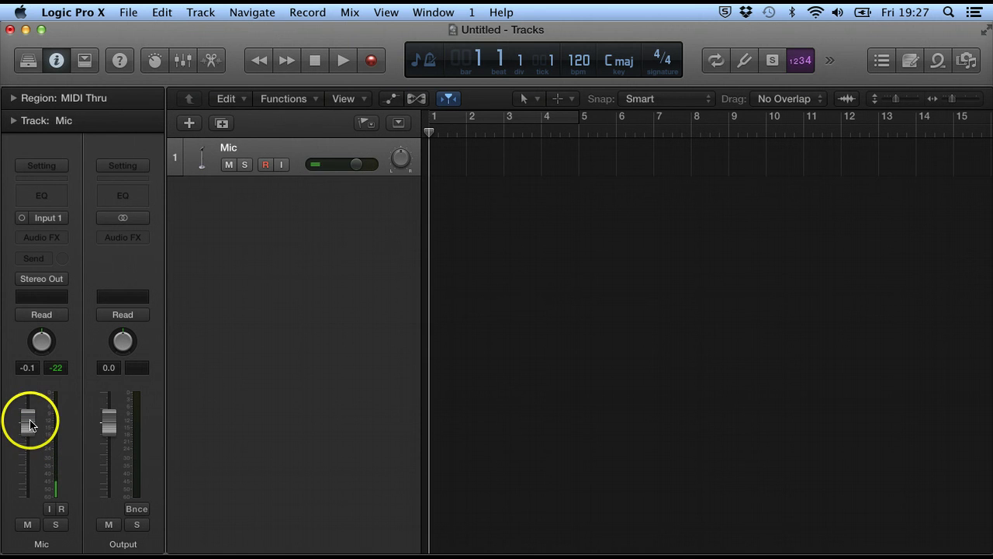
pyautogui.moveTo(28, 425)
pyautogui.mouseDown()
pyautogui.moveTo(30, 485)
pyautogui.moveTo(31, 425)
pyautogui.mouseUp()
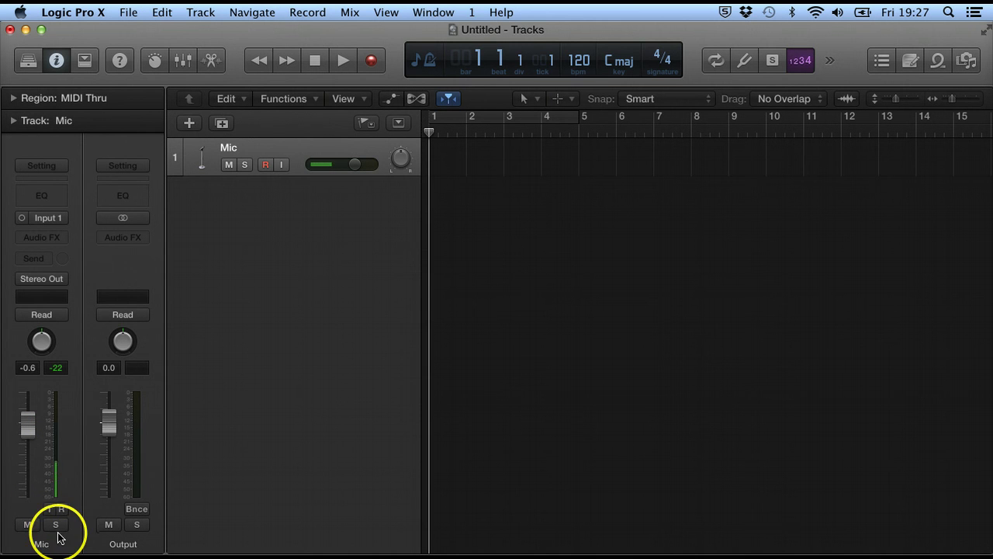